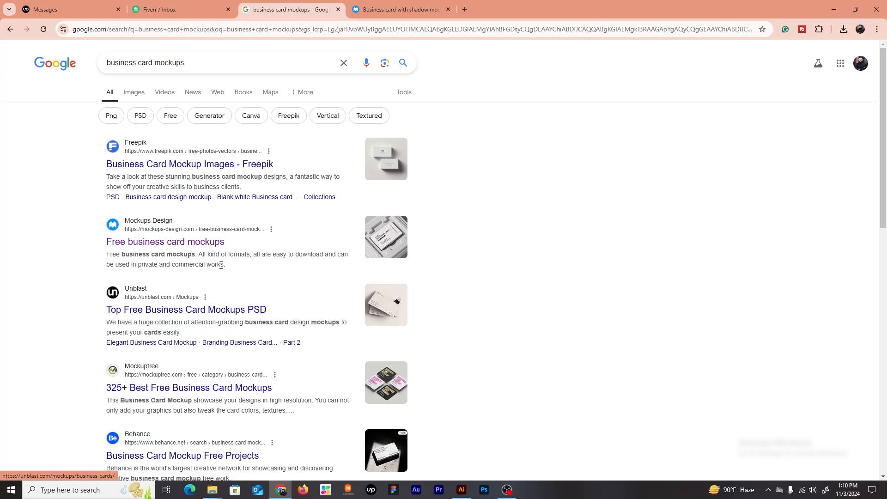
Open the Mockups Design free business card mockups result in a new tab and download the free rounded business cards mockup archive
middle_click(195, 250)
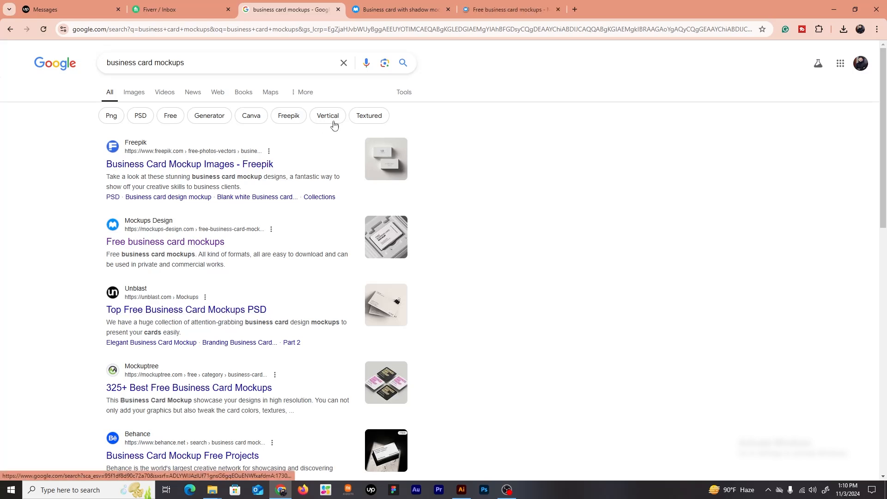
click(512, 9)
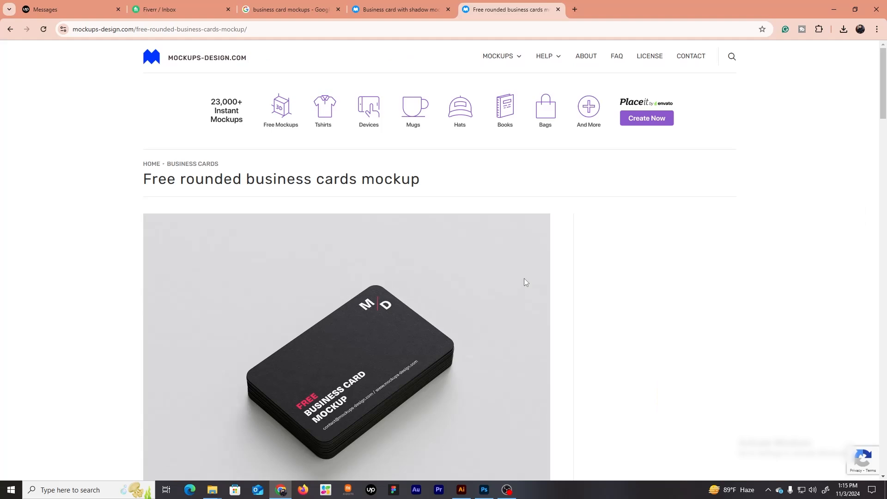
scroll(505, 287, down, 10)
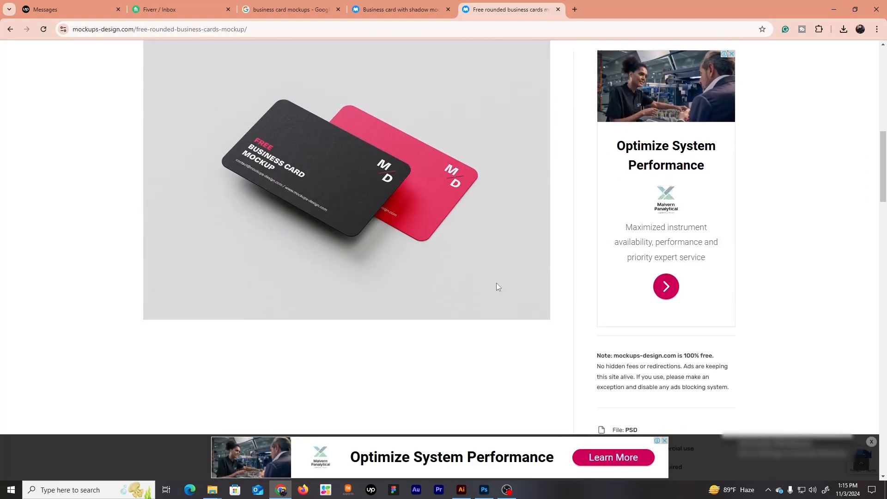
scroll(497, 282, down, 15)
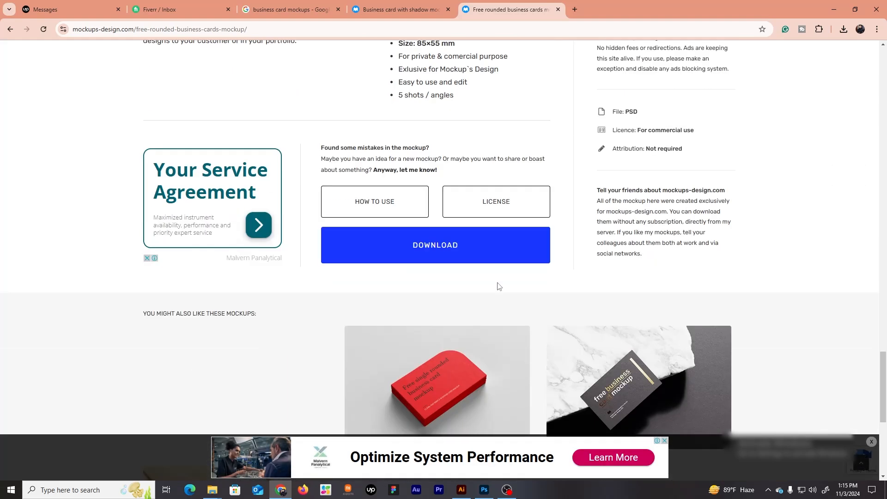
click(430, 253)
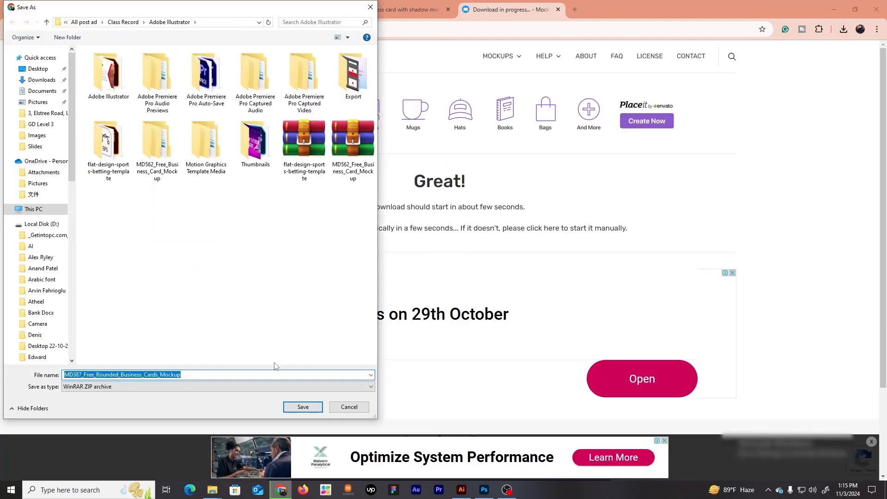
click(315, 405)
click(844, 29)
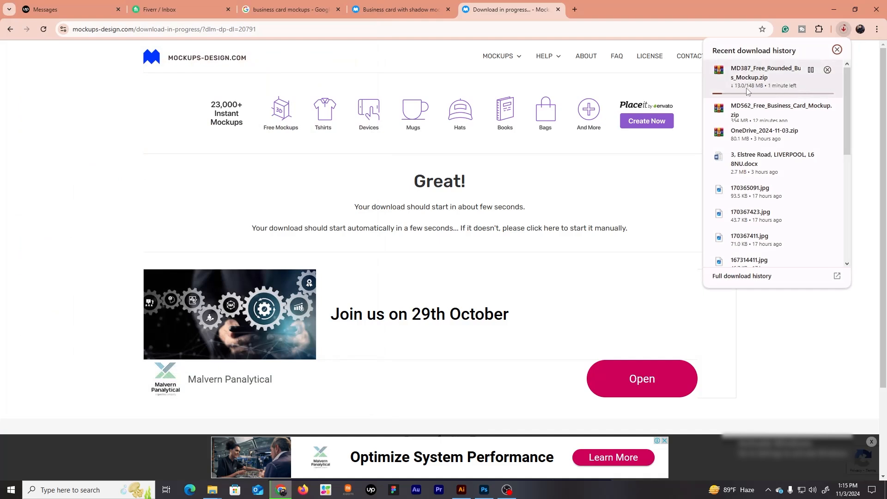
Return to the free business card mockups gallery and browse pages 3 to 6 for other card mockup styles
click(400, 9)
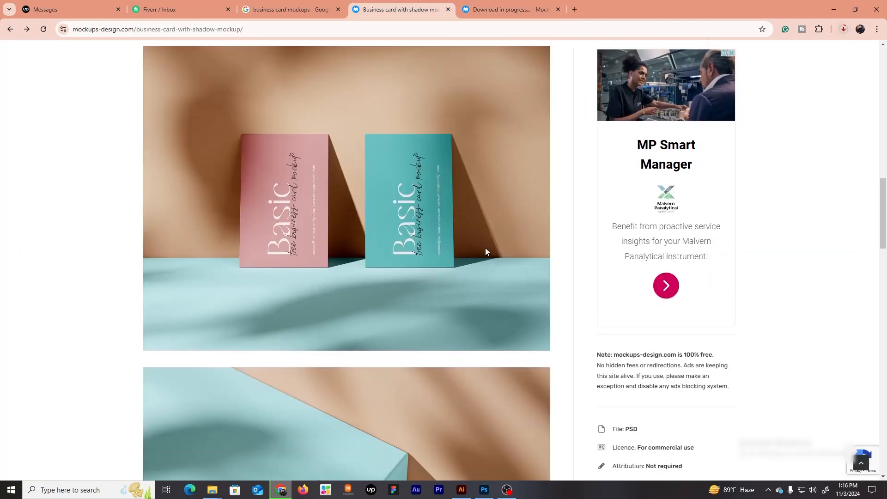
click(489, 10)
click(11, 30)
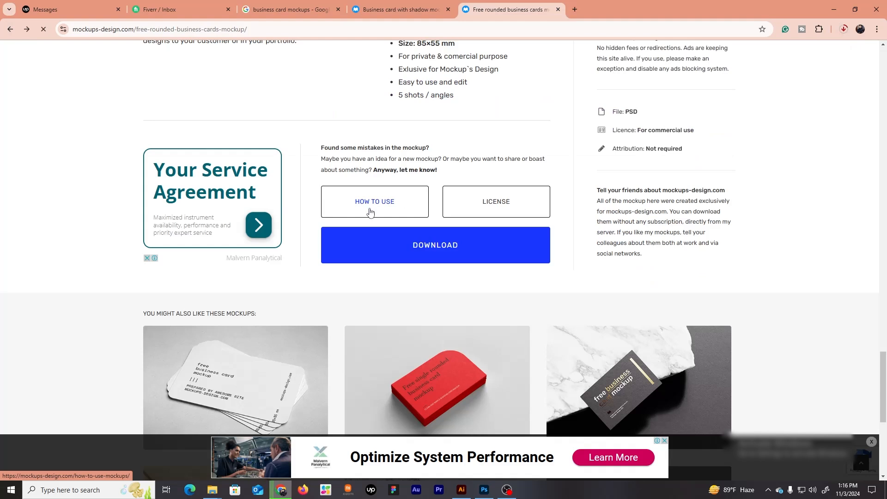
scroll(558, 269, down, 7)
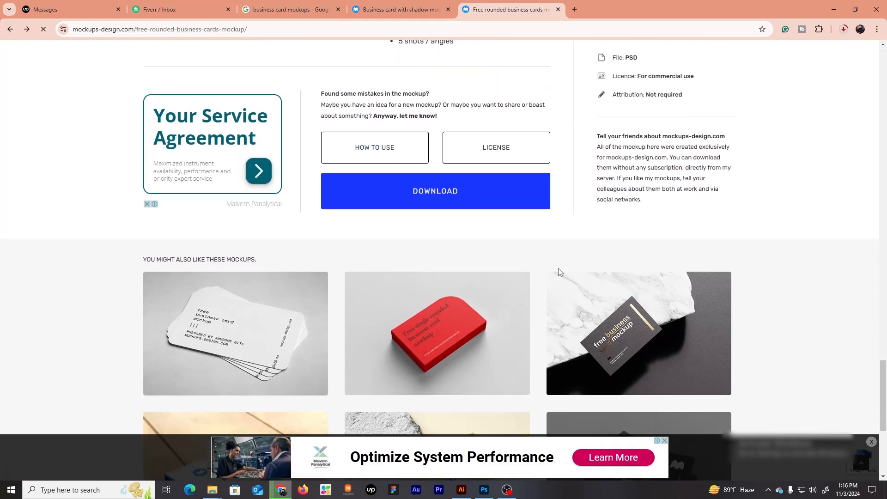
scroll(512, 313, up, 8)
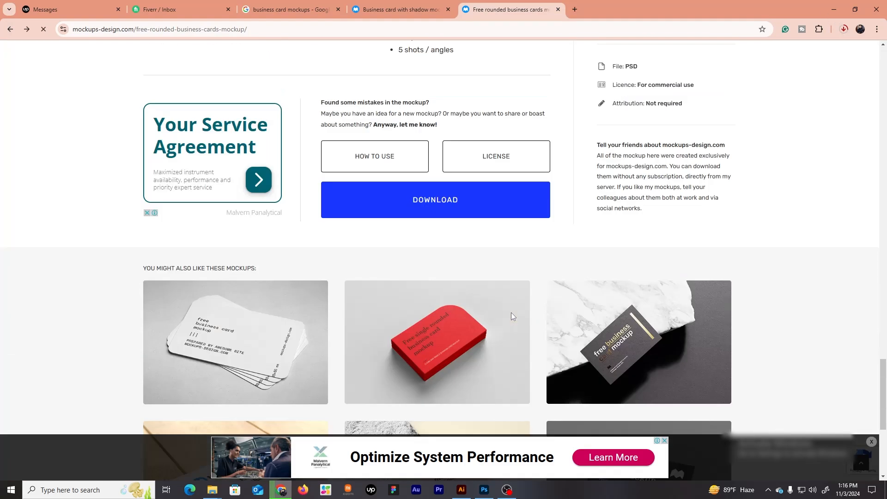
scroll(516, 315, up, 6)
key(alt+Left)
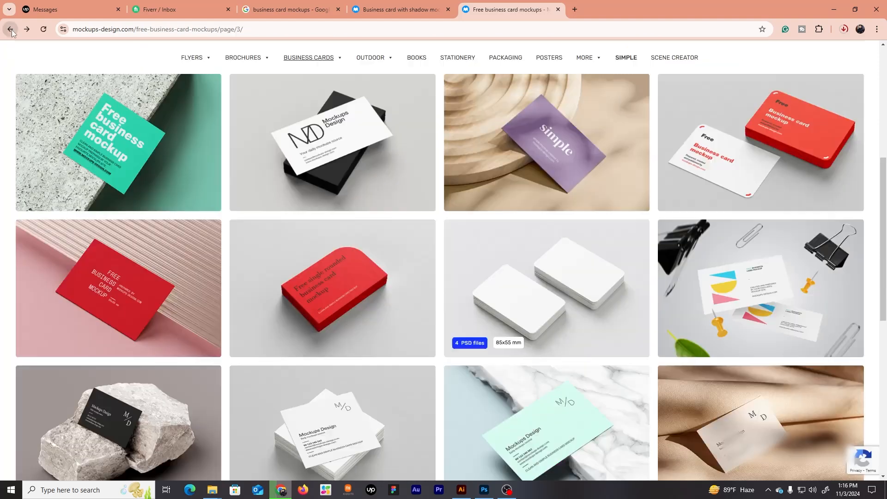
scroll(400, 168, down, 9)
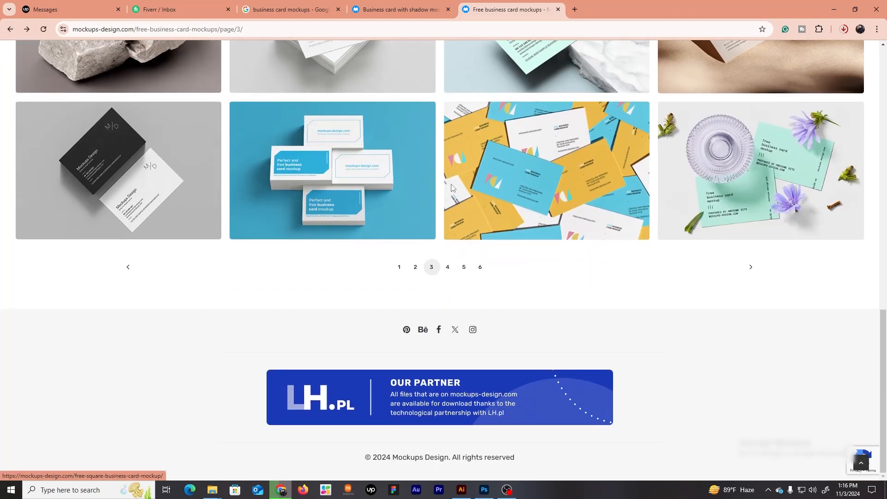
click(447, 268)
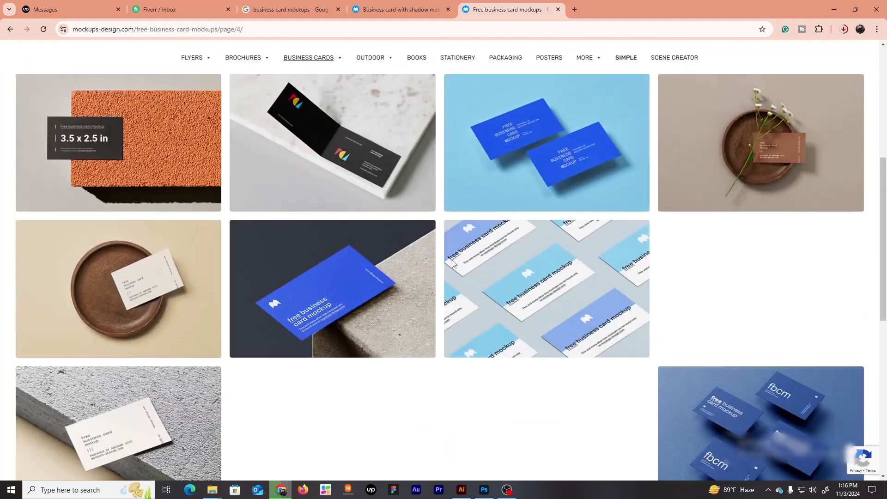
scroll(453, 262, down, 5)
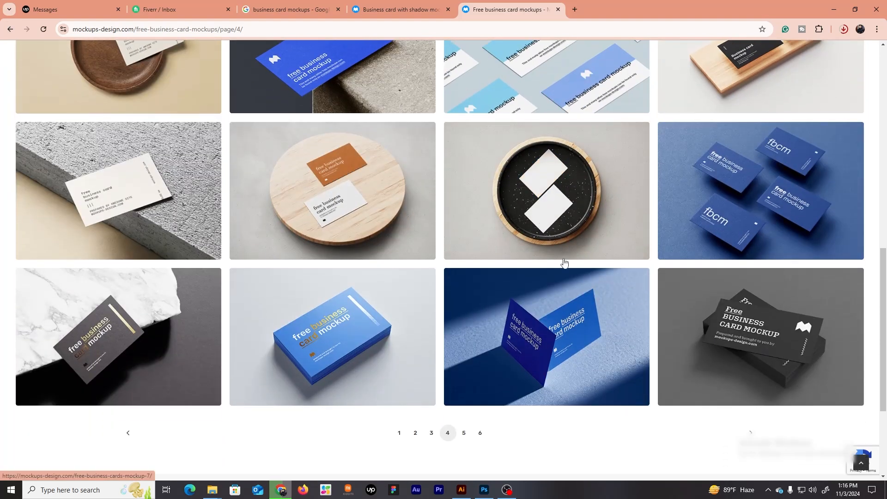
scroll(564, 263, down, 3)
click(463, 265)
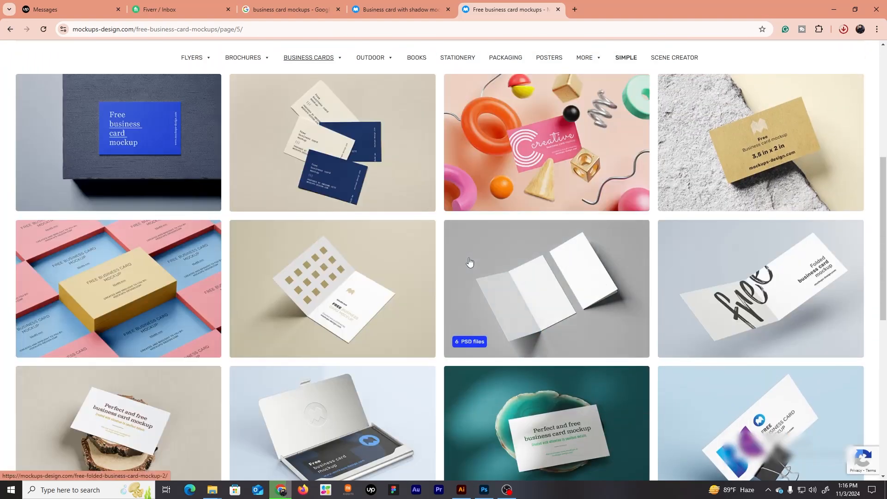
scroll(469, 259, down, 8)
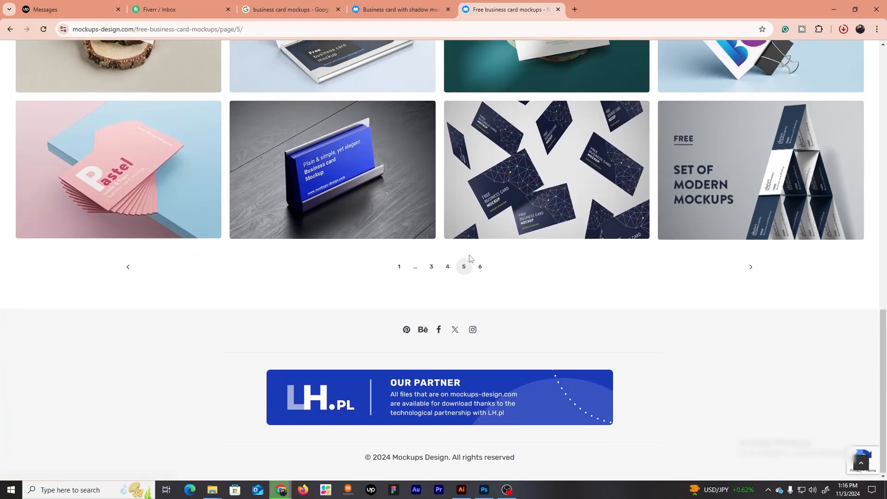
click(480, 263)
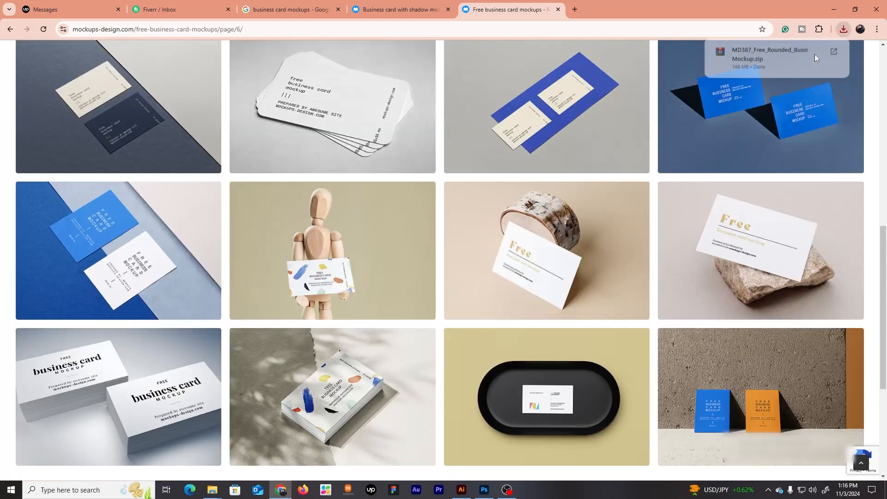
Show the downloaded MD387_Free_Rounded_Business_Cards_Mockup archive in its folder and extract it there into its own folder
click(834, 52)
right_click(350, 383)
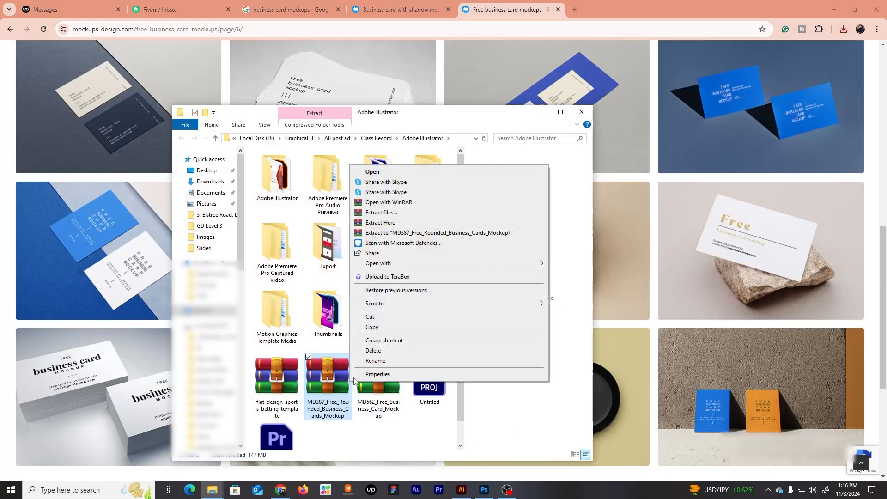
click(386, 212)
key(Return)
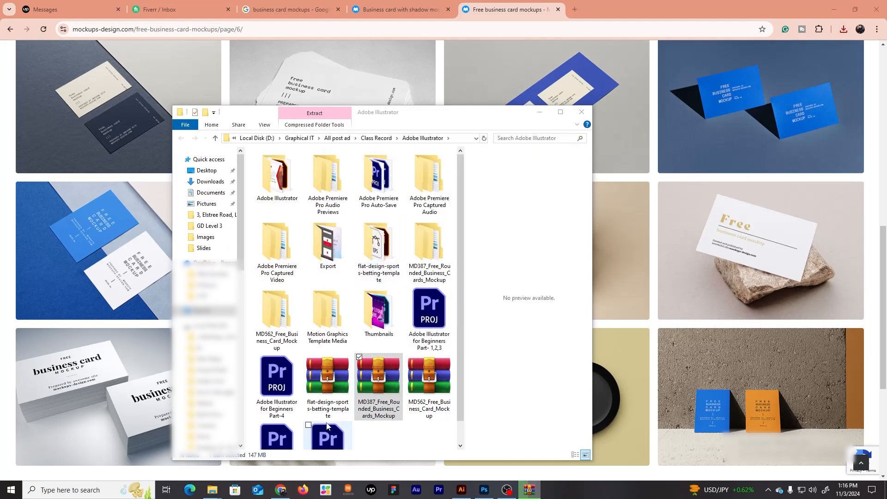
Preview the JPG images in the extracted mockup folder and open Free_Rounded_Business_Card_Mockup_2.psd in Photoshop
double_click(283, 318)
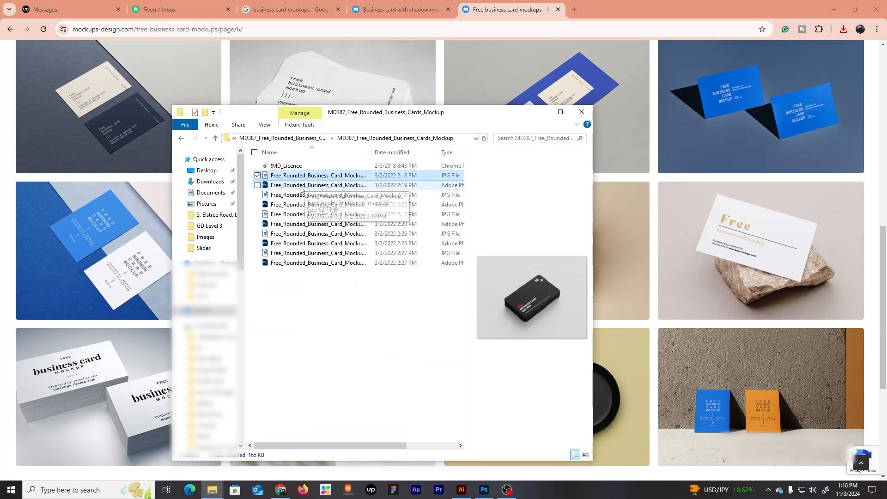
click(301, 196)
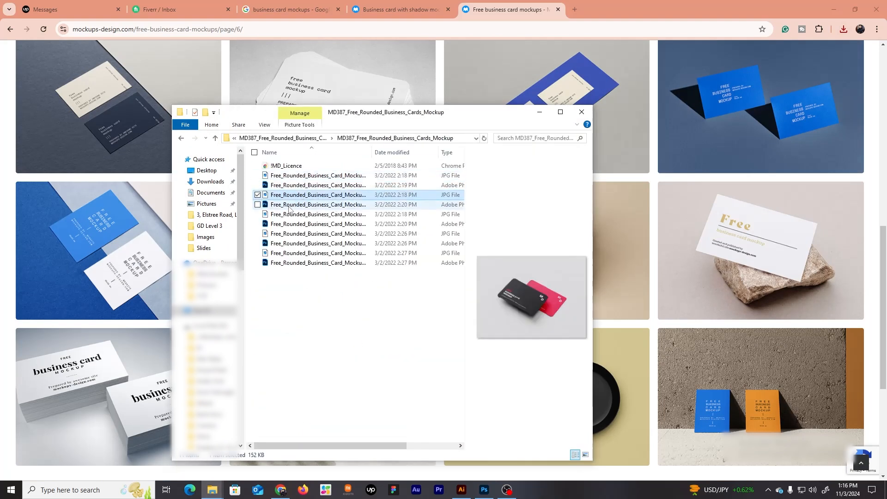
click(290, 205)
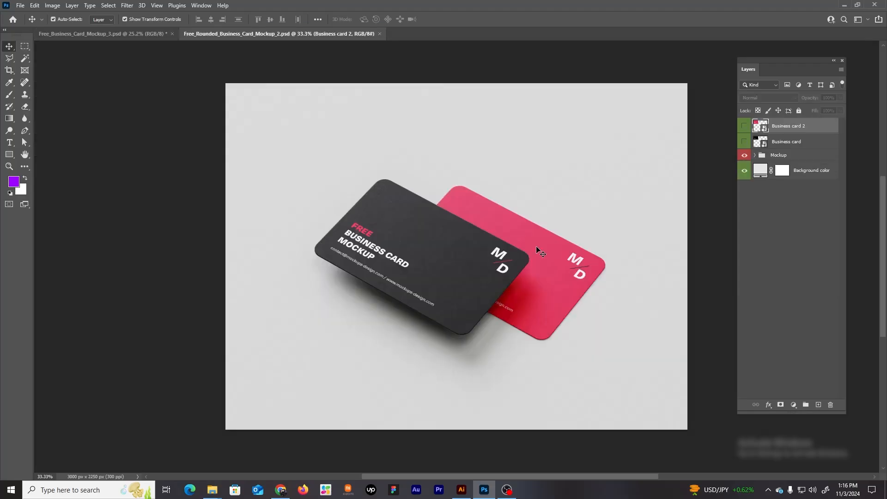
Expand the Mockup group and its nested Business card group, and open the contents of the Business card and Business card 2 smart objects
click(755, 155)
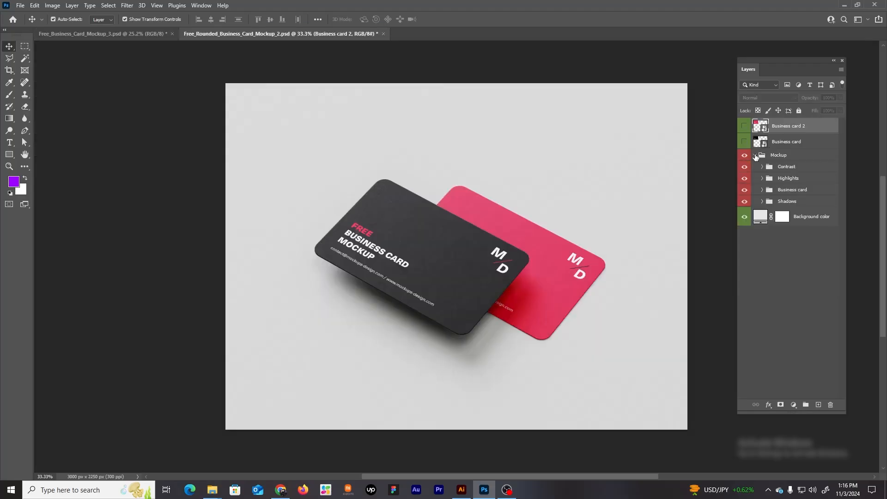
click(762, 190)
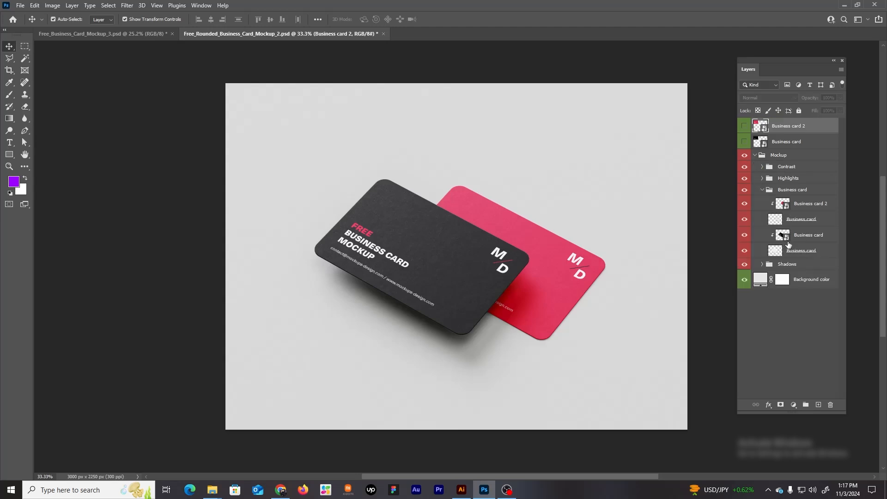
double_click(788, 241)
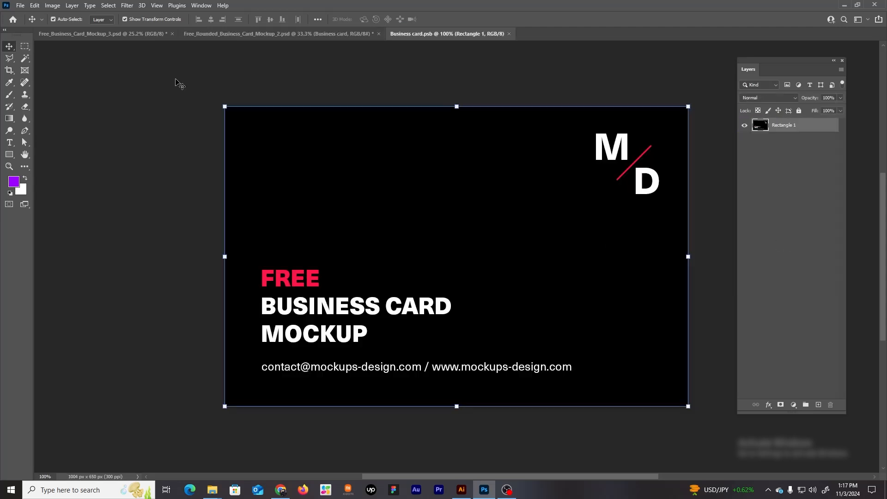
click(277, 34)
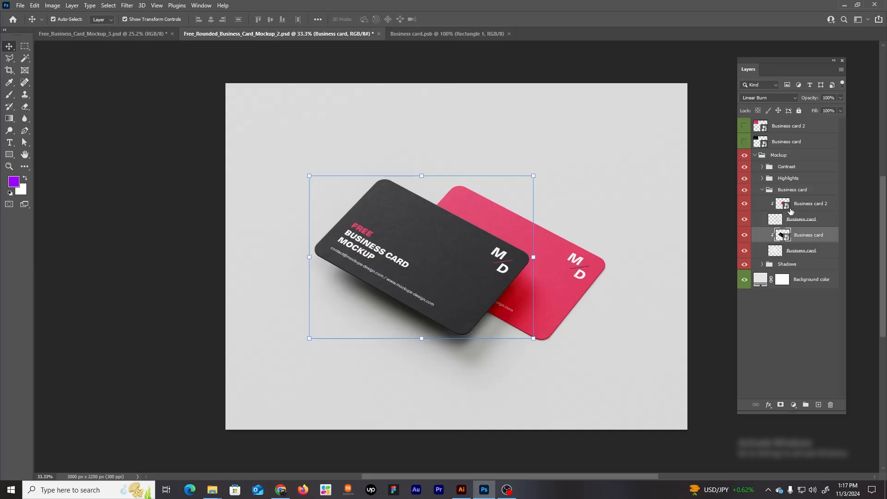
double_click(788, 206)
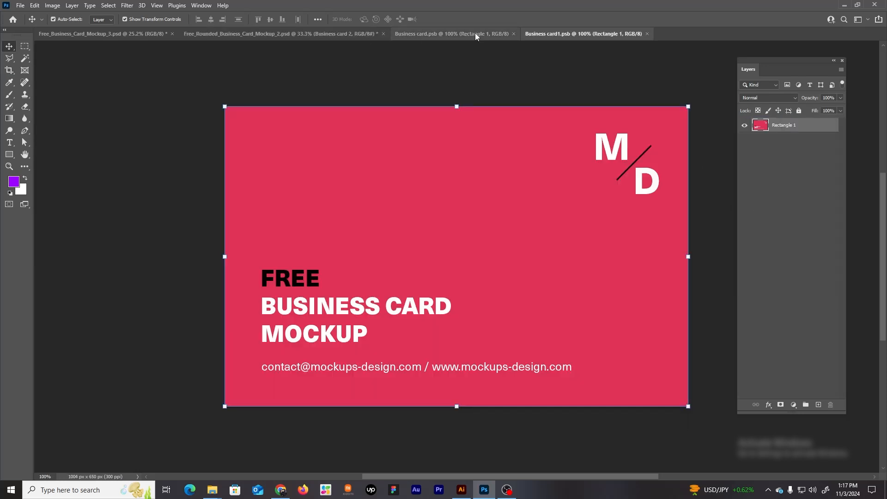
Place the Business Card Design-01 image from the Adobe Illustrator folder into the black card's Business card.psb document
click(343, 35)
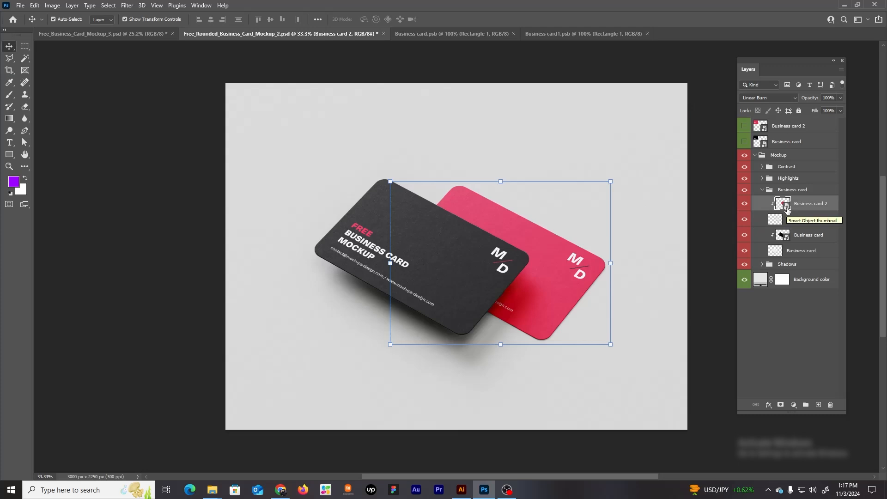
click(446, 34)
click(559, 35)
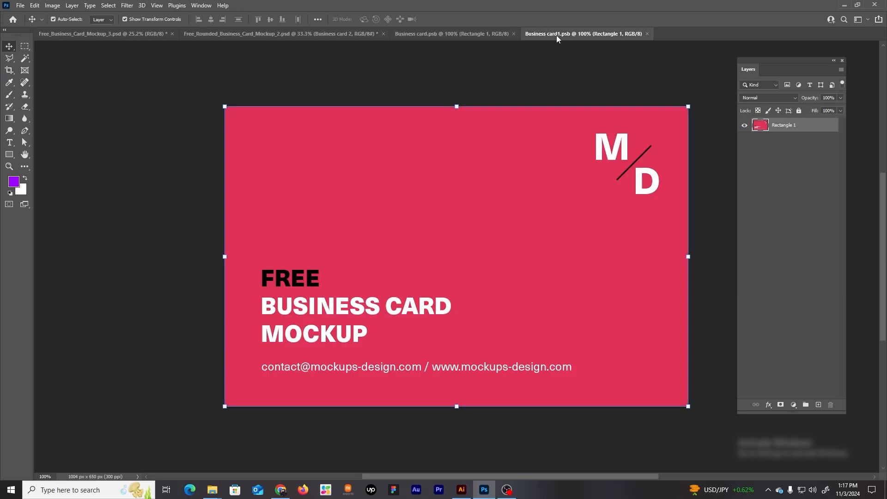
click(485, 36)
click(212, 490)
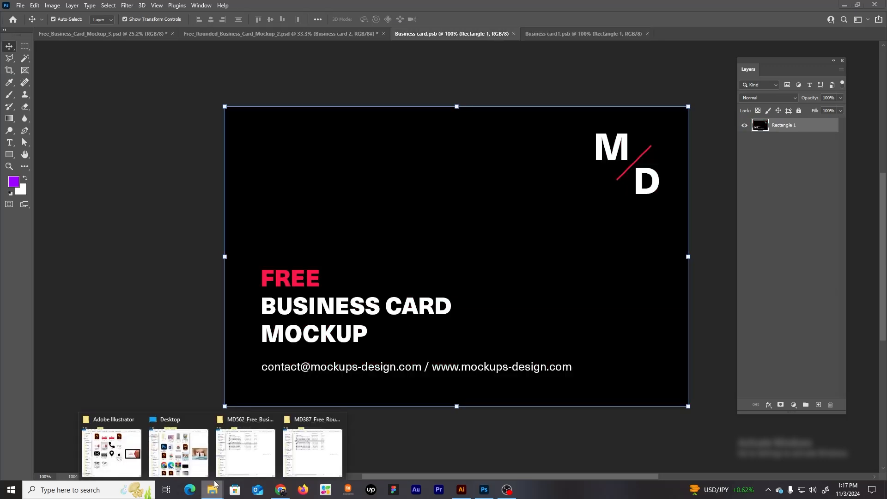
click(111, 446)
drag(339, 208, 220, 224)
Scale the placed Business Card Design-01 to about 108% and position it so the artwork covers the whole black card
drag(225, 111, 194, 93)
drag(691, 250, 723, 249)
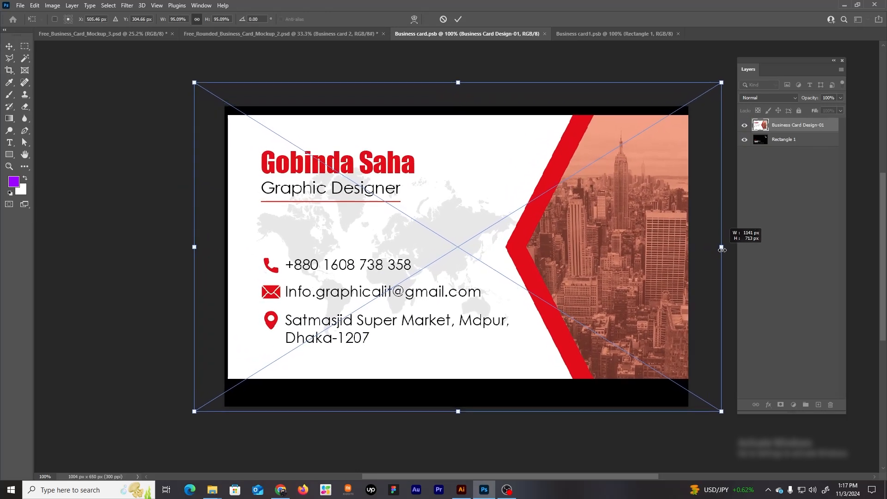
drag(459, 300, 458, 302)
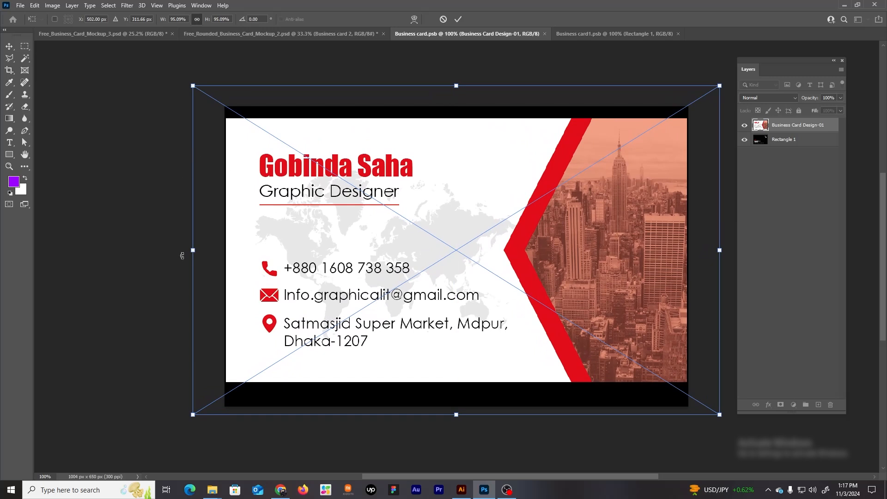
drag(193, 251, 140, 244)
drag(593, 315, 620, 327)
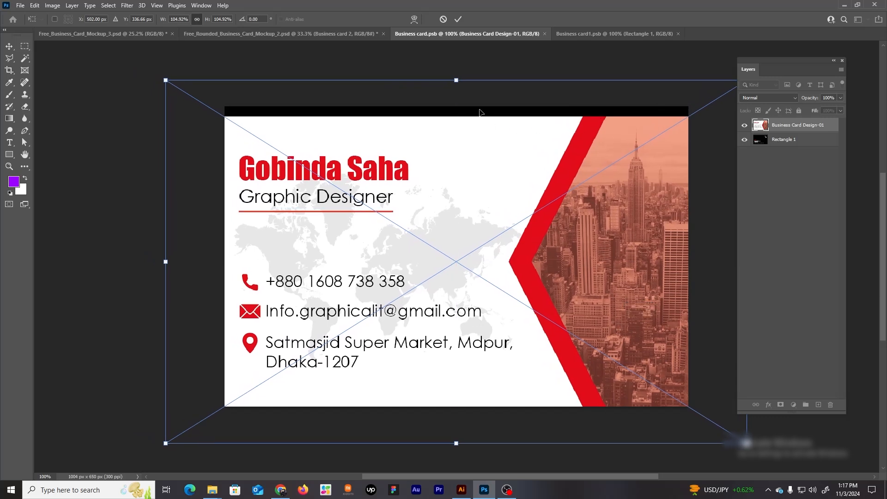
drag(457, 77, 457, 65)
drag(514, 204, 531, 205)
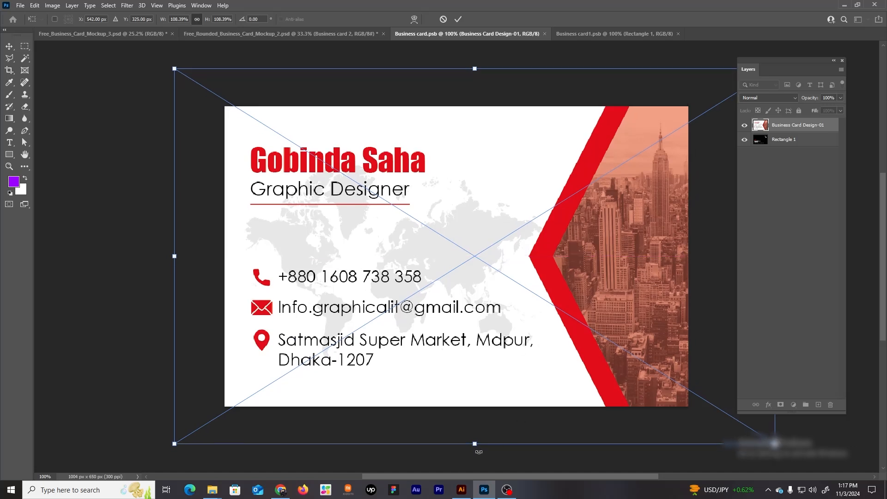
drag(479, 449, 472, 447)
drag(501, 265, 507, 268)
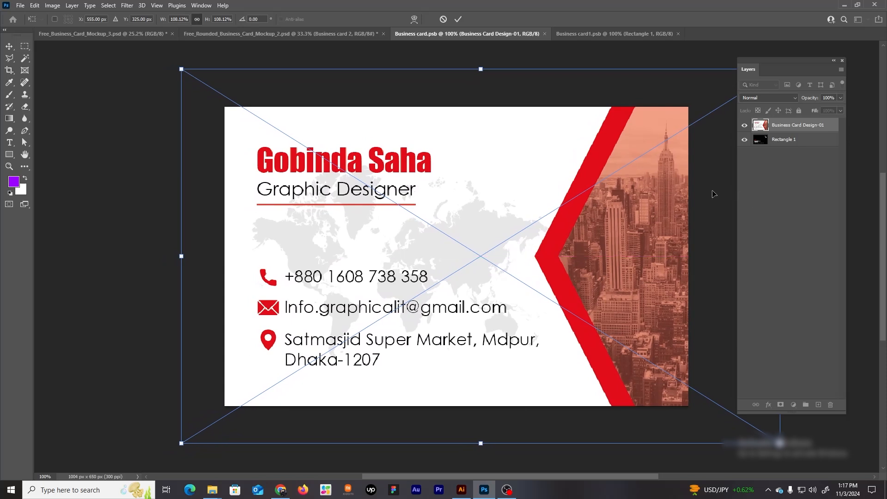
key(Return)
Save the Business card.psb contents and return to the Free_Rounded_Business_Card_Mockup_2.psd document
key(ctrl)
key(ctrl+s)
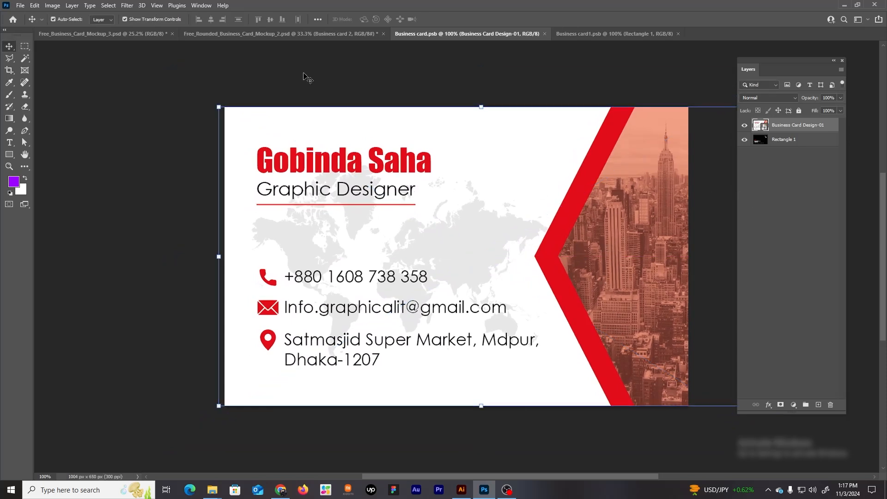
click(286, 35)
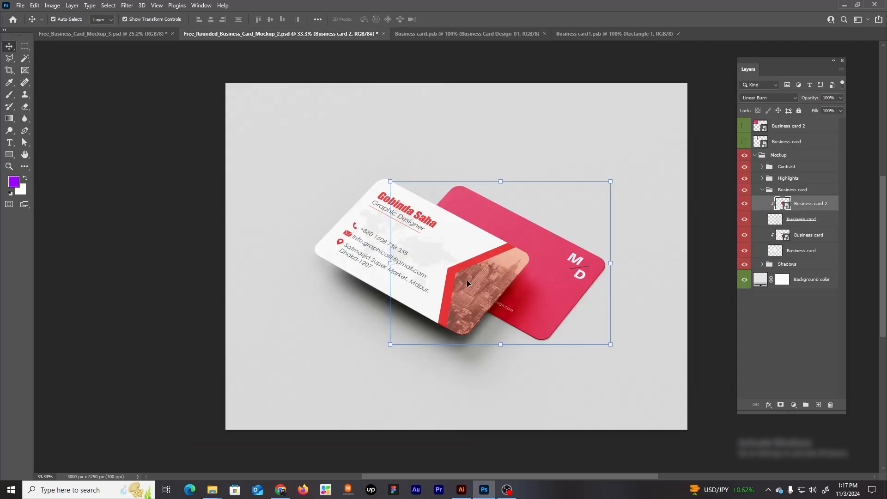
Place Business Card Design-02 from the Adobe Illustrator folder into Business card1.psb, enlarged and shifted to cover the whole pink card
click(584, 35)
mouse_move(212, 490)
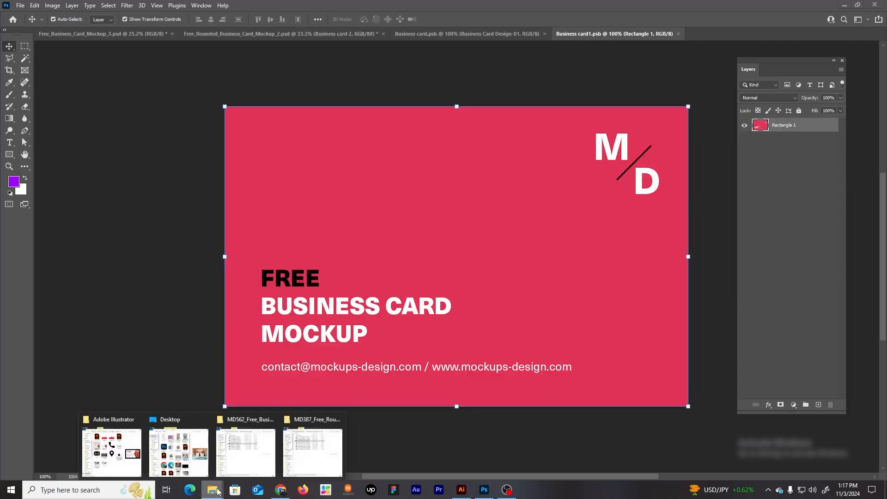
click(114, 446)
drag(392, 208, 159, 262)
drag(456, 110, 456, 71)
drag(456, 401, 458, 445)
drag(498, 331, 522, 326)
key(Return)
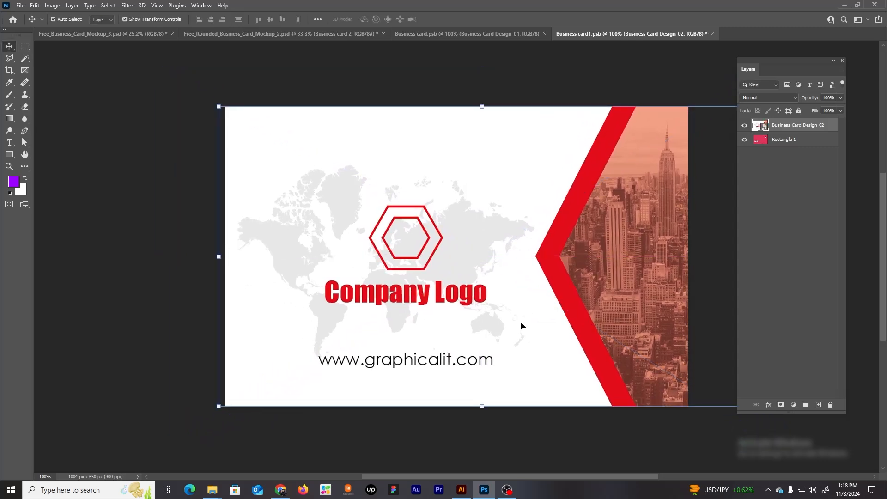
Save the Business card1.psb contents, return to the Free_Rounded_Business_Card_Mockup_2.psd document and deselect all layers
key(ctrl+s)
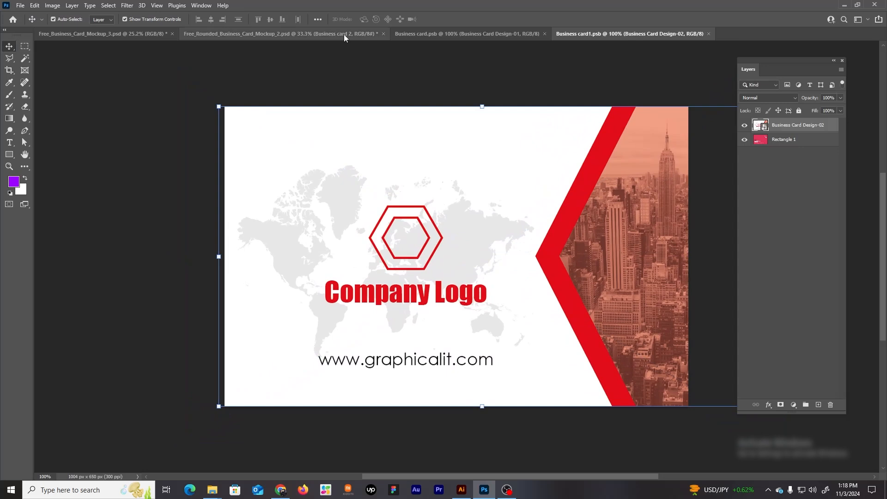
click(344, 35)
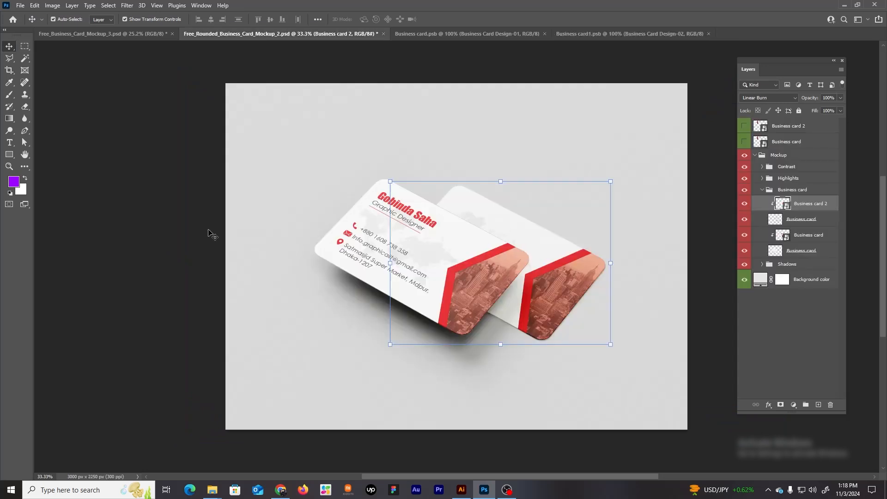
click(210, 233)
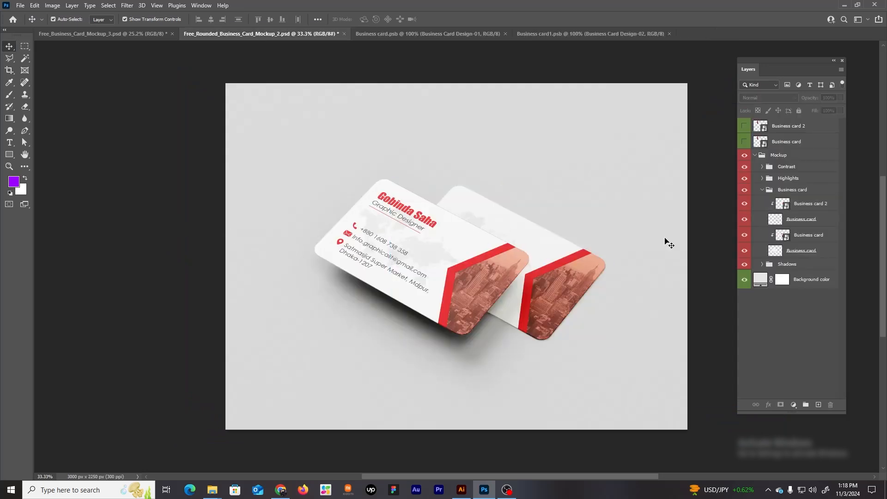
Change the mockup's Background color fill layer to white (ffffff)
double_click(761, 283)
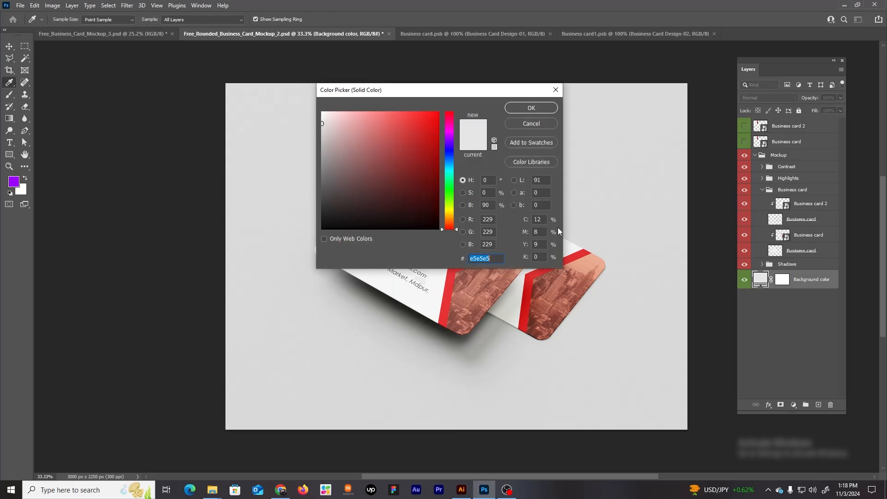
click(433, 111)
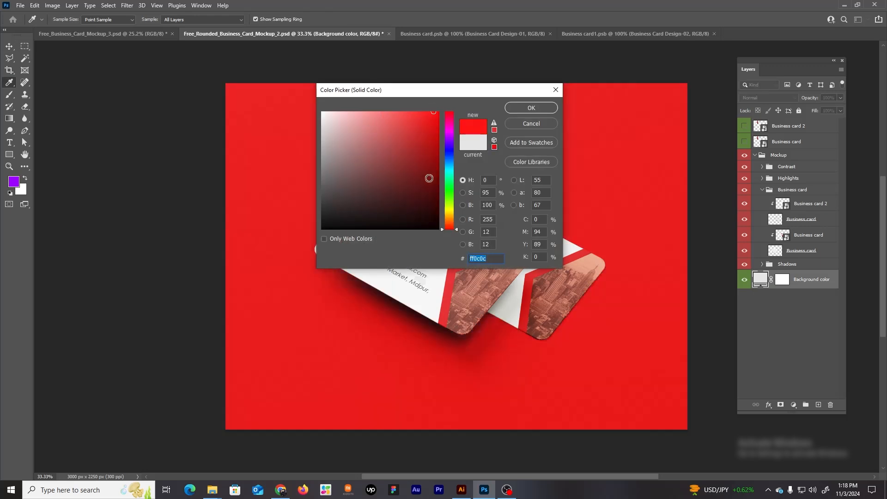
mouse_move(450, 170)
mouse_down()
mouse_move(452, 151)
mouse_move(452, 164)
mouse_up()
mouse_move(429, 116)
mouse_down()
mouse_move(291, 114)
mouse_move(284, 105)
mouse_up()
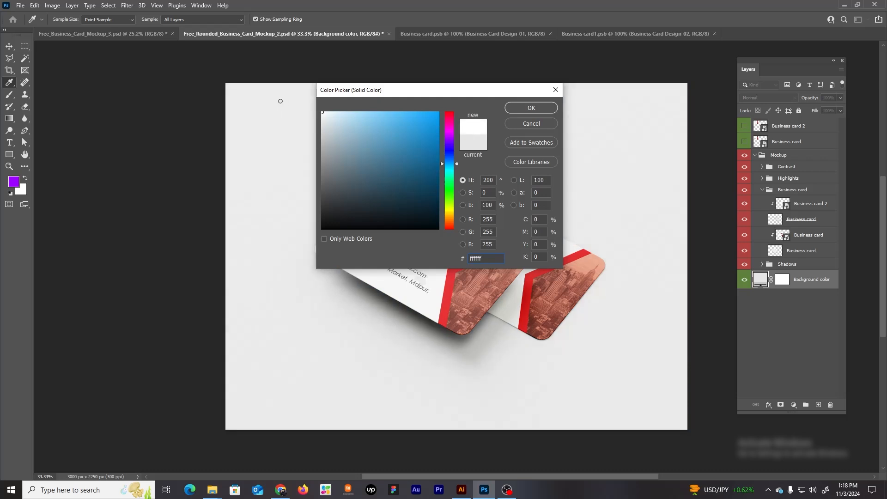
click(532, 108)
key(v)
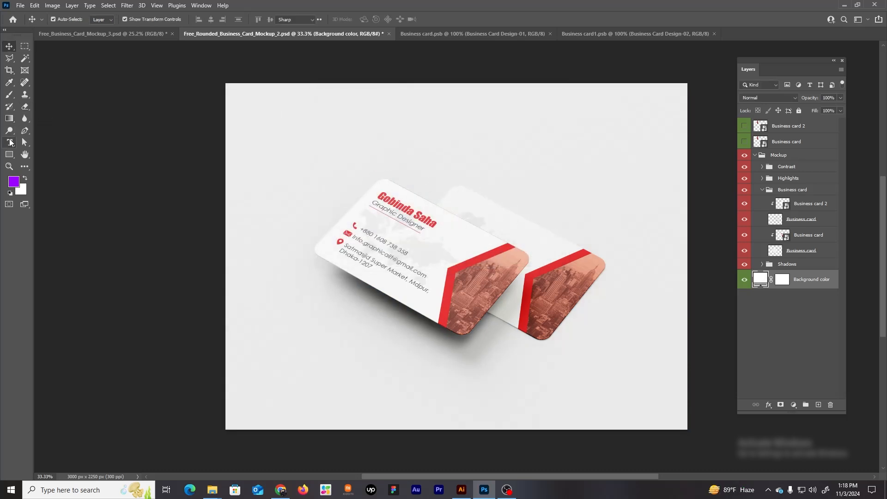
Add a placeholder text layer near the upper edge of the mockup and reduce its font size to 68 pt
click(11, 142)
click(309, 138)
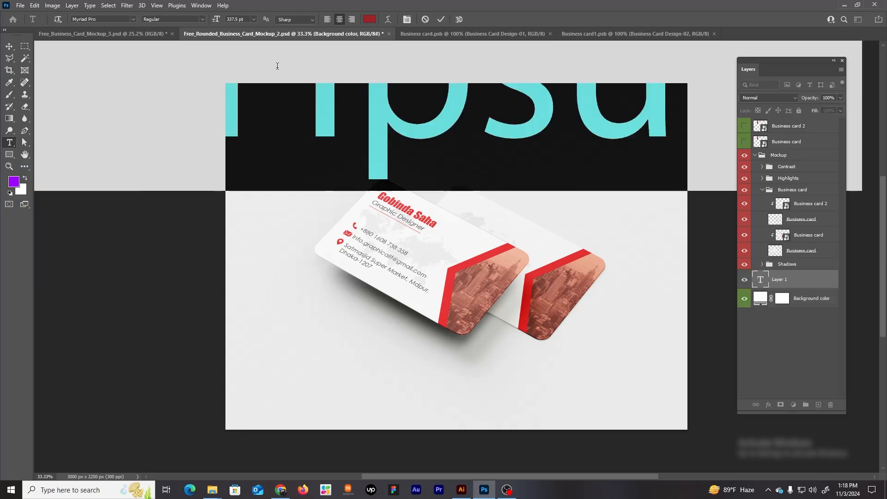
click(243, 19)
scroll(244, 19, down, 10)
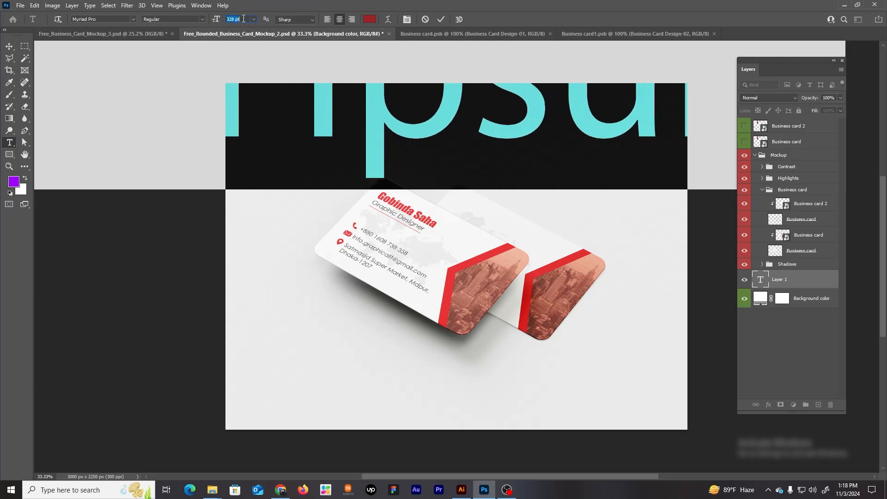
scroll(244, 19, down, 20)
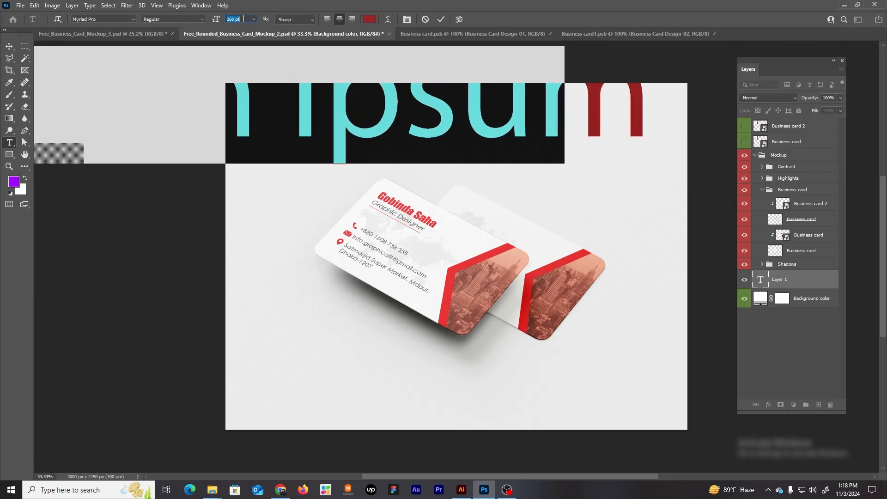
scroll(244, 19, down, 10)
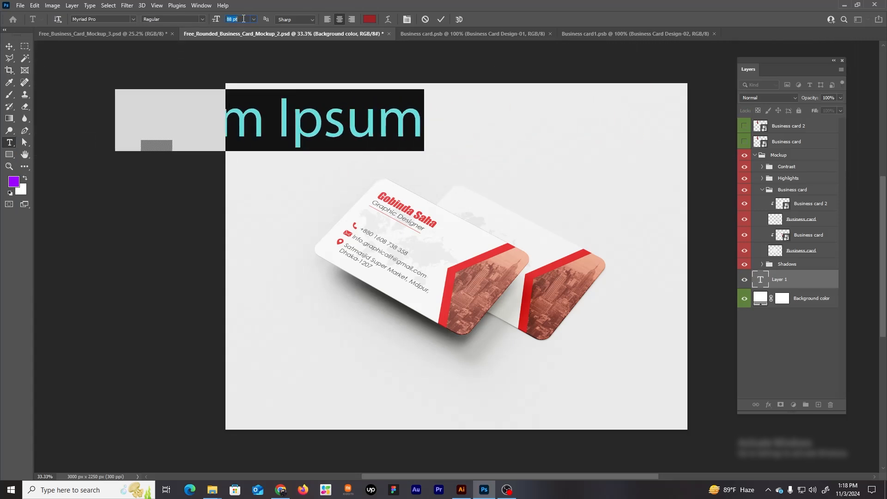
scroll(244, 19, down, 3)
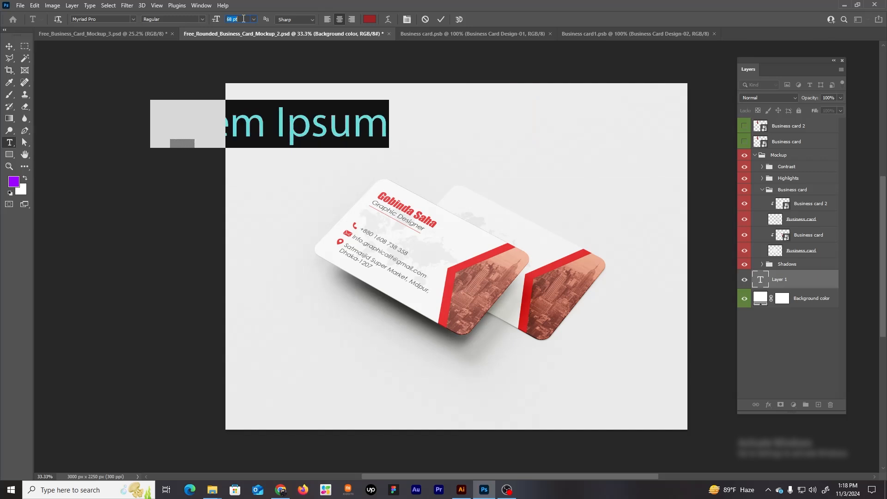
click(7, 46)
Bring the Lorem Ipsum text layer to the front of the layer stack and centre the text above the cards
ctrl+click(465, 110)
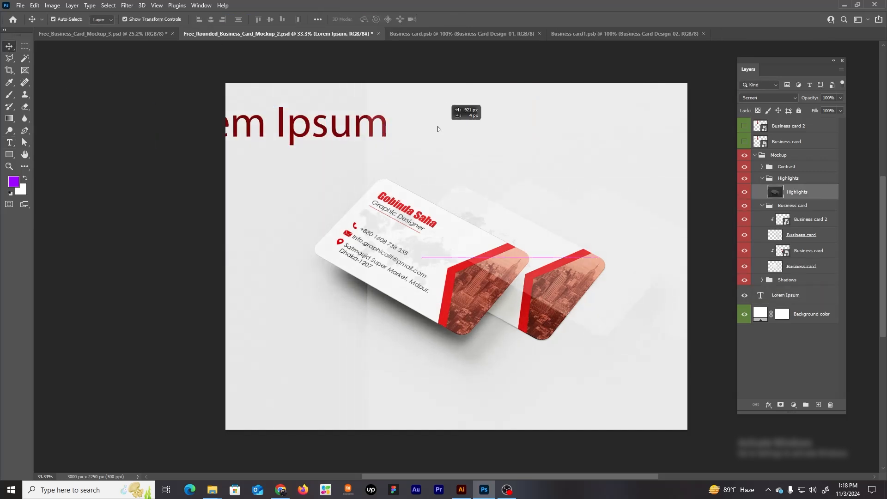
key(ctrl+z)
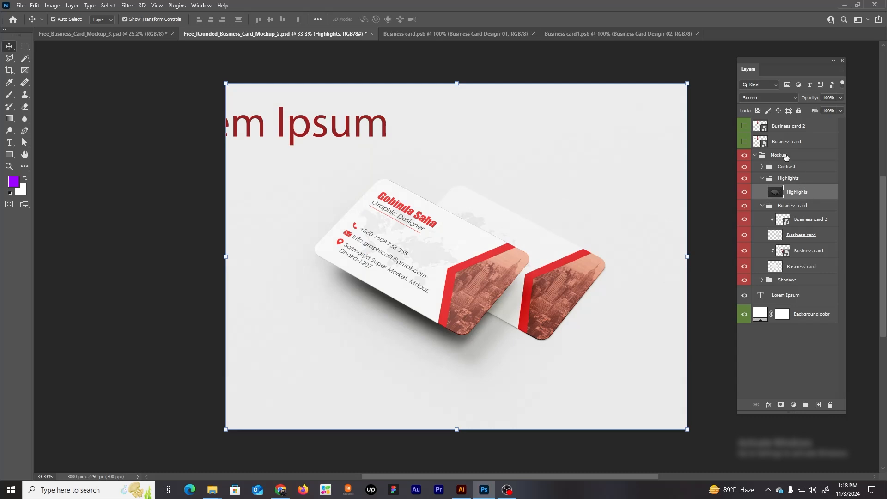
click(793, 301)
drag(814, 299, 801, 131)
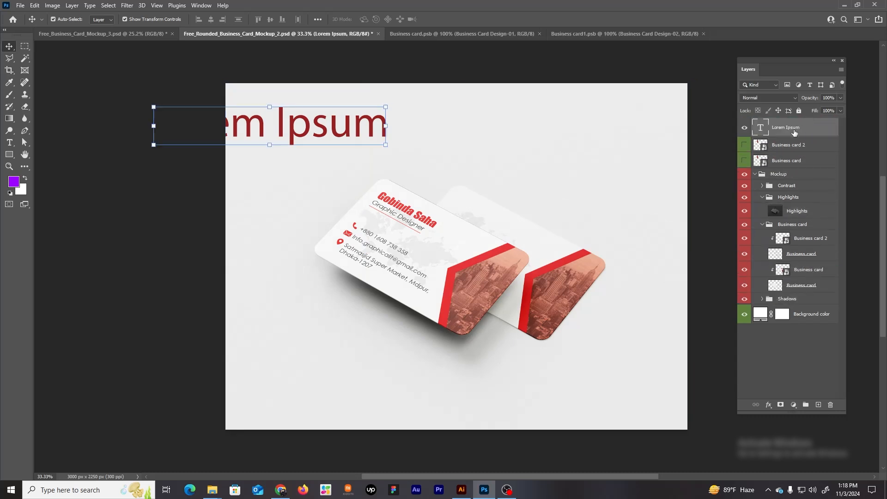
drag(358, 131, 538, 131)
Replace the placeholder text with the heading "BUSINESS CARD MOCKUP"
double_click(474, 128)
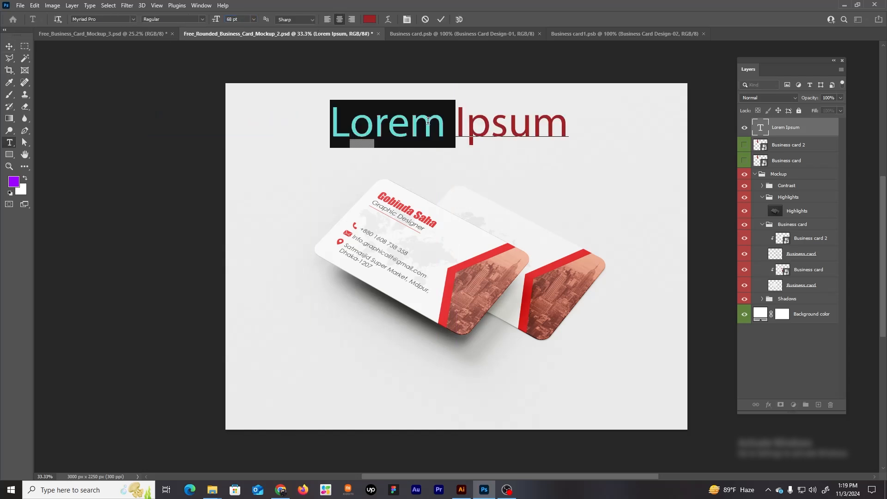
text(BUSINESS ACRD)
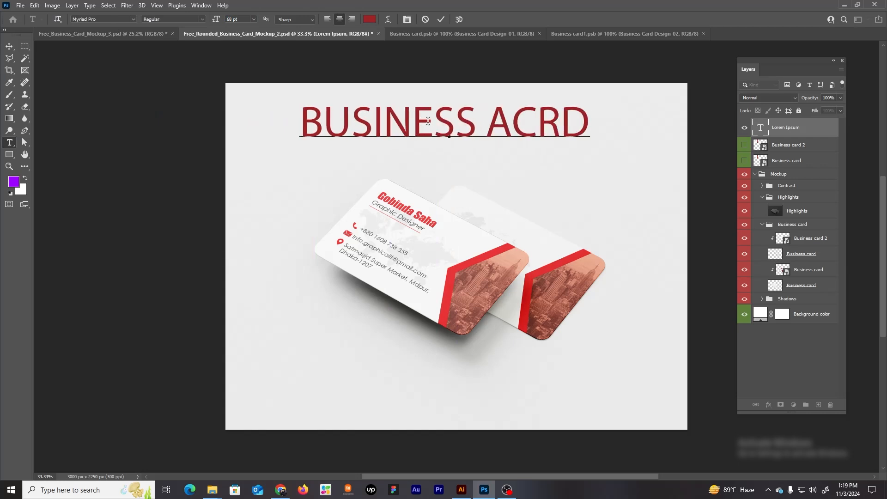
key(BackSpace)
key(BackSpace)
key(BackSpace)
key(BackSpace)
text(CARD)
text(MO)
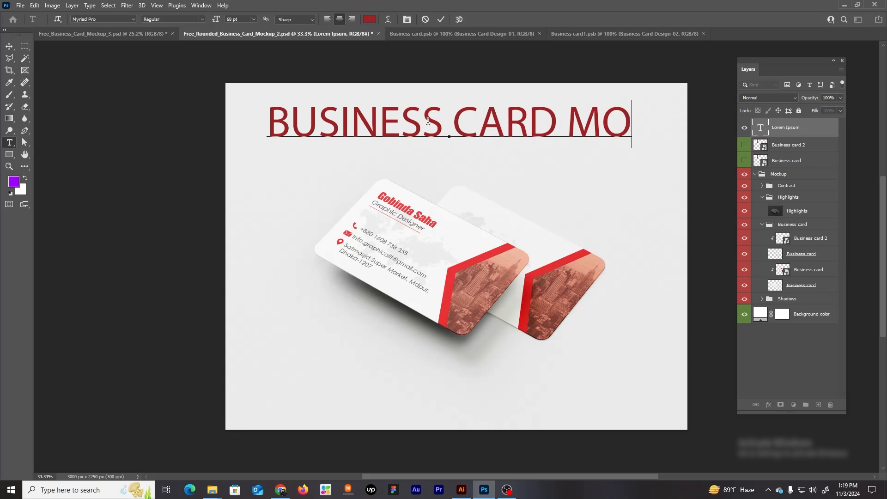
text(CKUP)
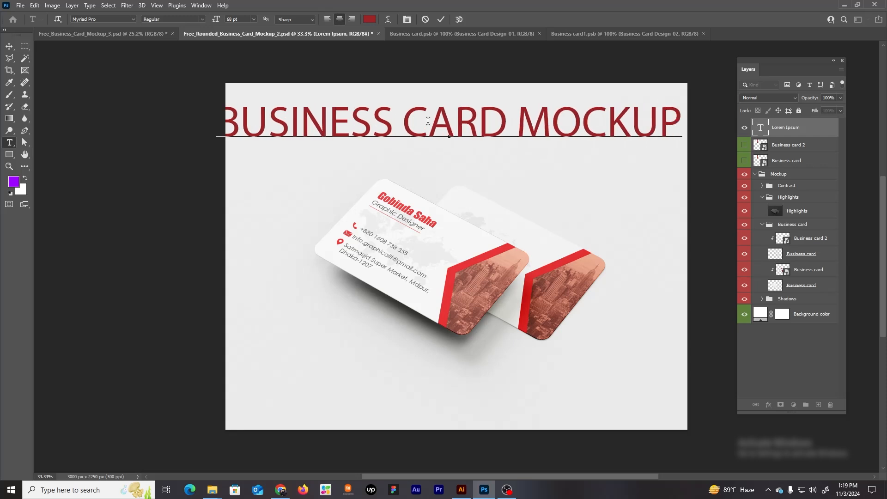
Set the whole heading in the Bebas Neue font and recolour it bright red
key(ctrl+a)
click(116, 20)
text(bebas)
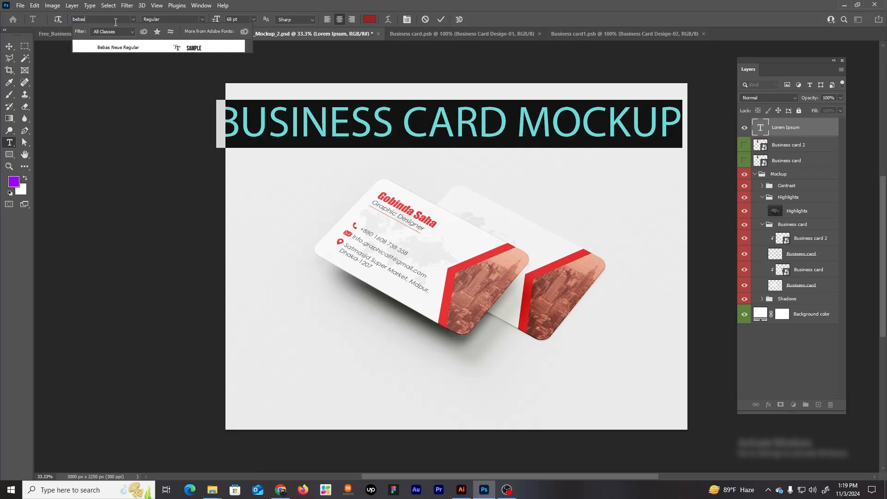
click(126, 46)
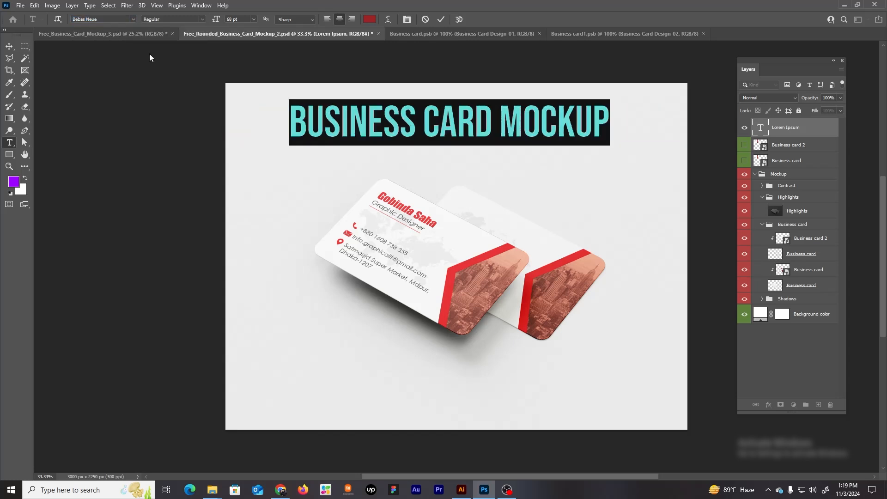
click(368, 21)
click(401, 124)
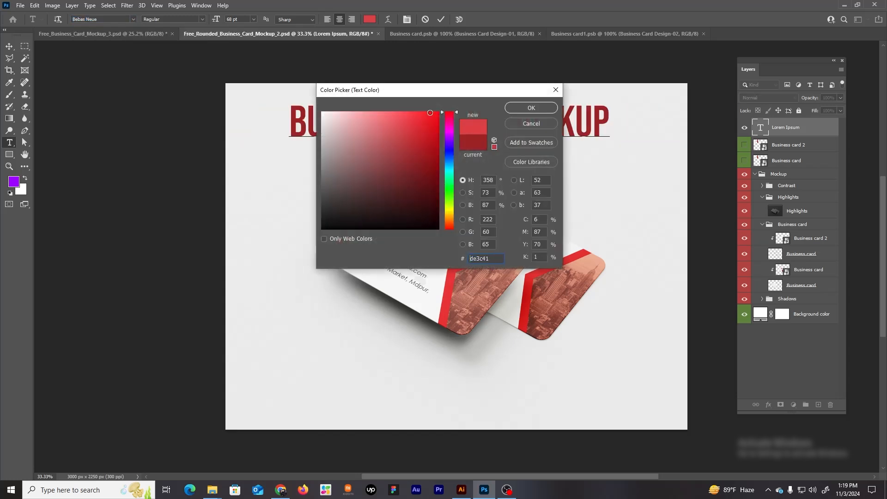
click(532, 107)
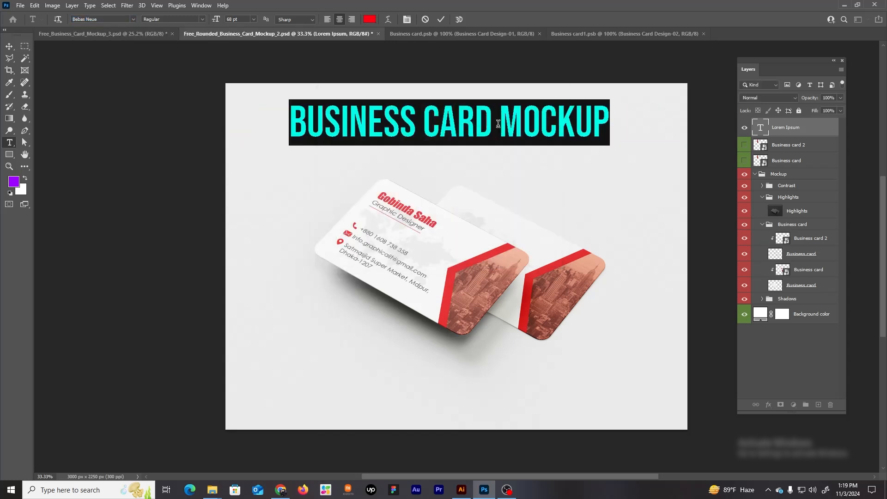
Move the heading slightly down and to the right so it sits centred above the cards, then deselect it
click(8, 47)
drag(487, 121, 492, 135)
click(180, 187)
Export the mockup as a 3000 x 2250 px JPG of Good quality to the Desktop, named Free_Rounded_Business_Card_Mockup_2
click(20, 5)
mouse_move(53, 149)
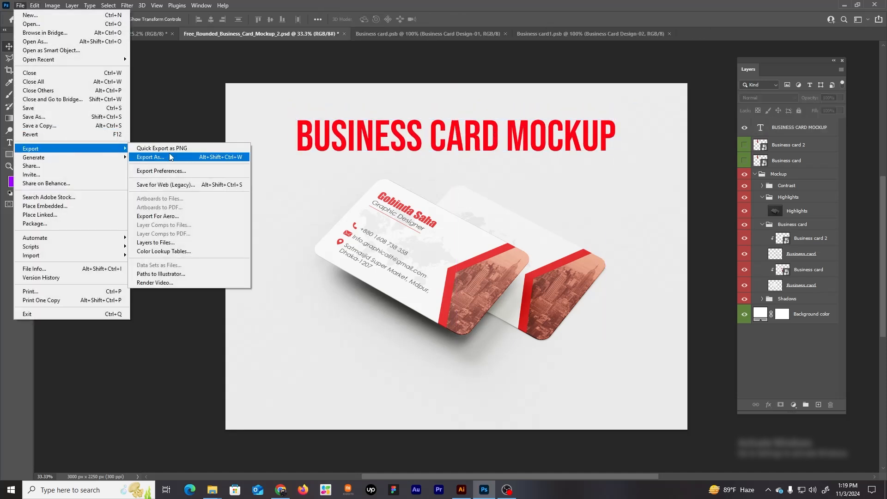
click(170, 157)
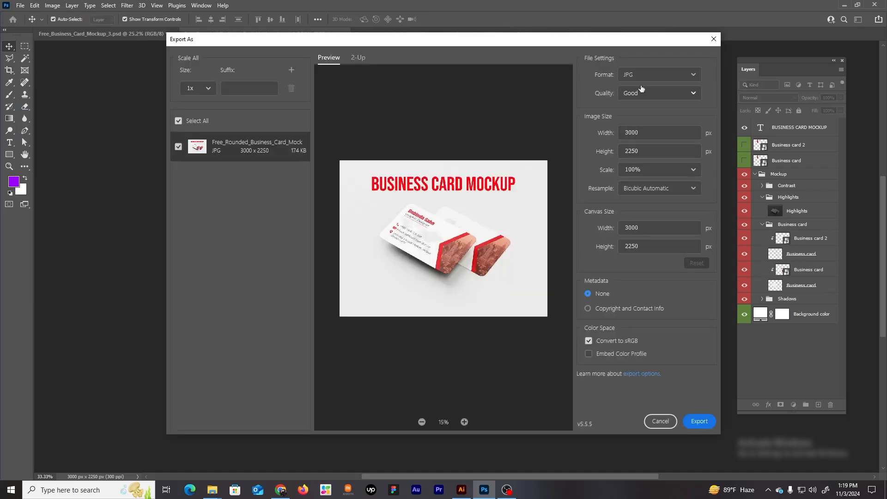
click(702, 423)
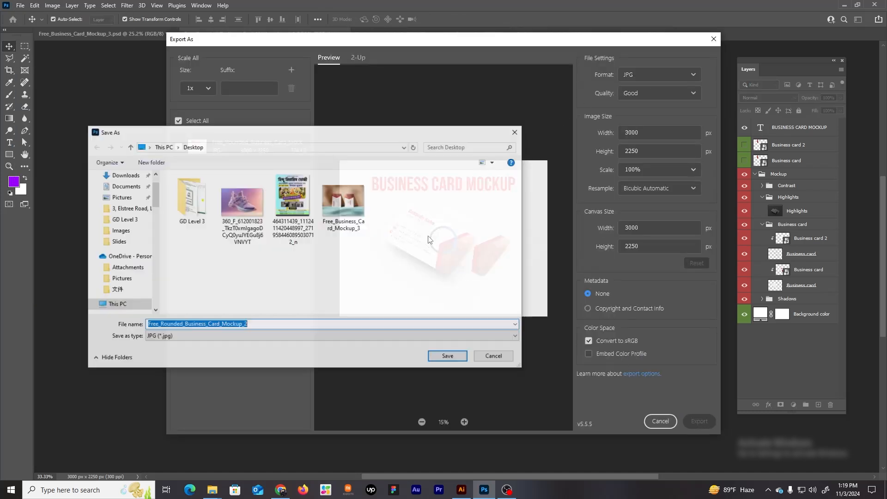
click(448, 357)
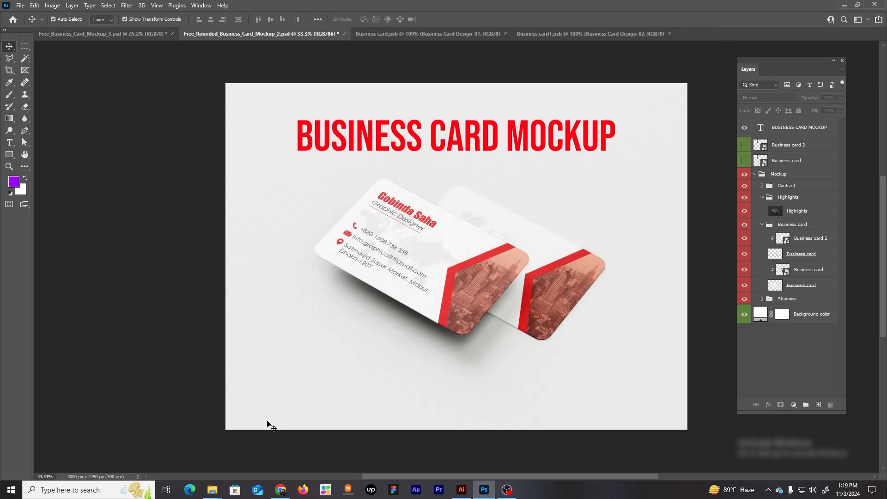
Find the exported Free_Rounded_Business_Card_Mockup_2 image in the Desktop folder and open it in the image viewer
mouse_move(214, 491)
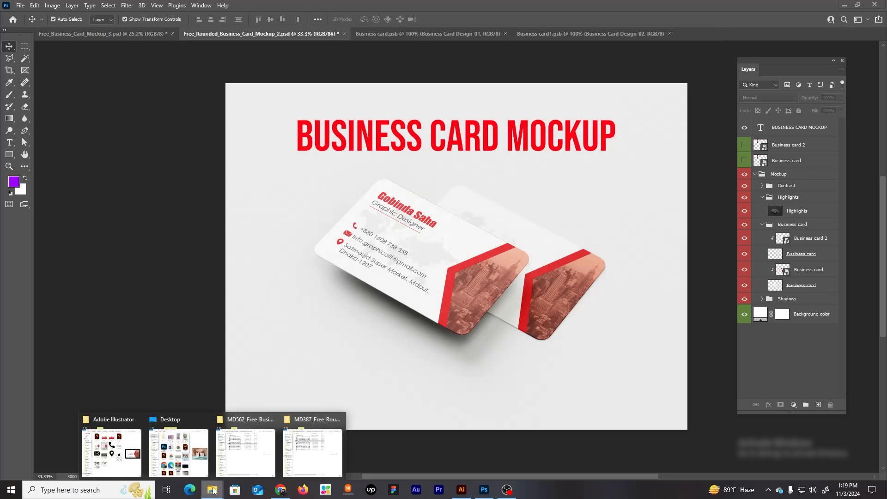
click(179, 450)
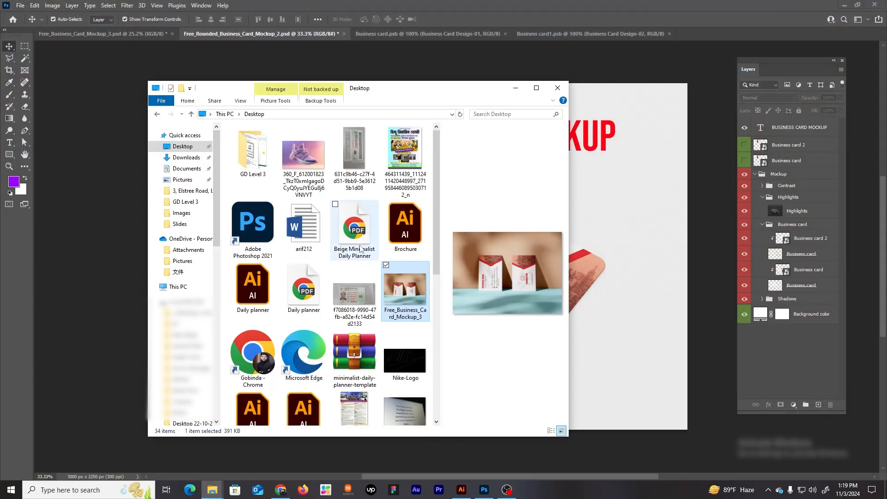
scroll(311, 349, down, 5)
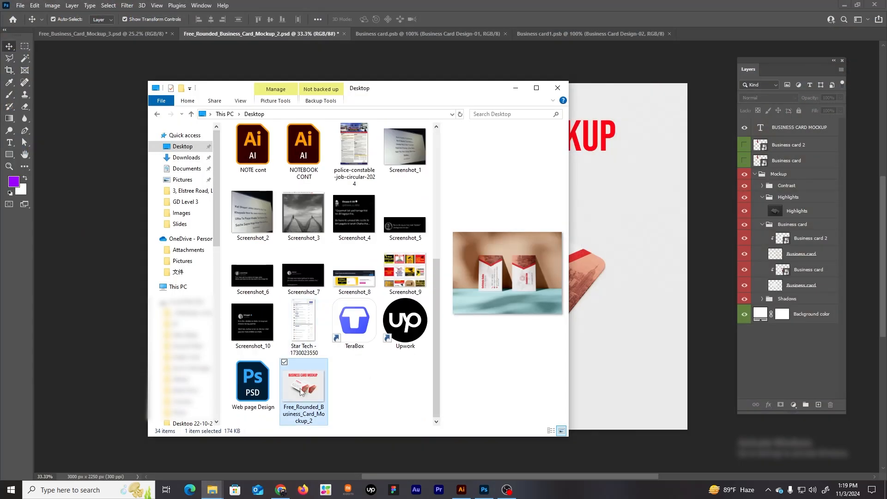
double_click(306, 387)
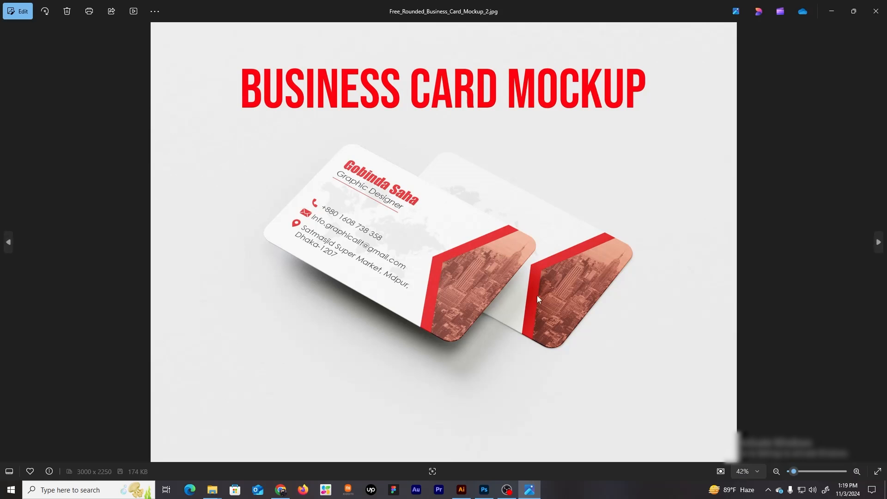